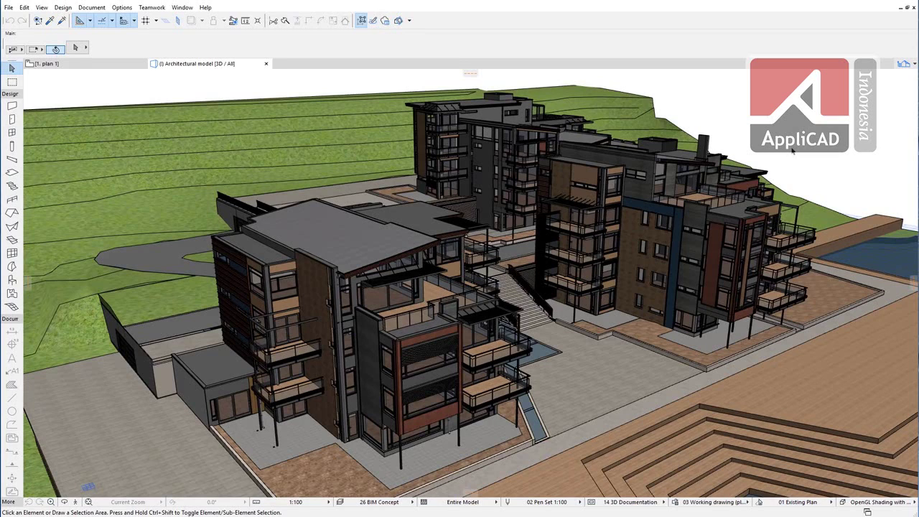
On the plan 1 floor plan, start placing a hotlink and choose the IFC_NJB_structure file as the source of a new module.
click(121, 65)
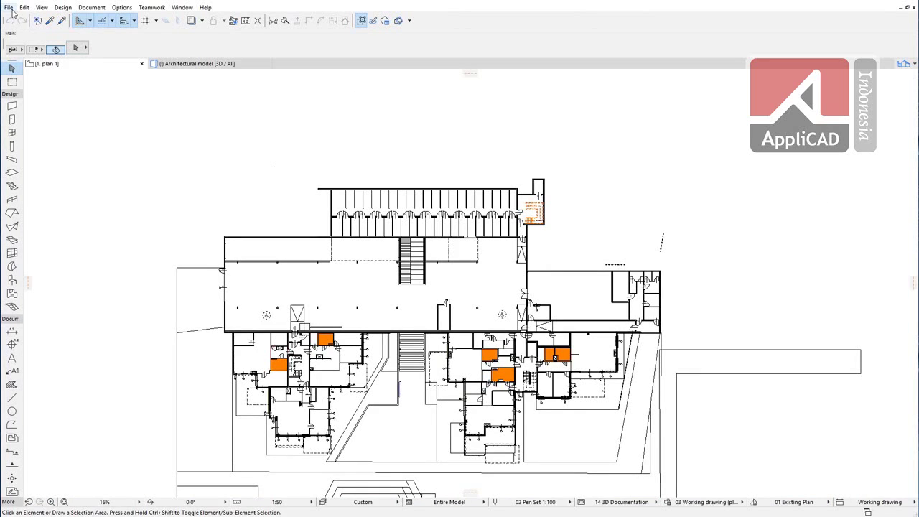
click(9, 8)
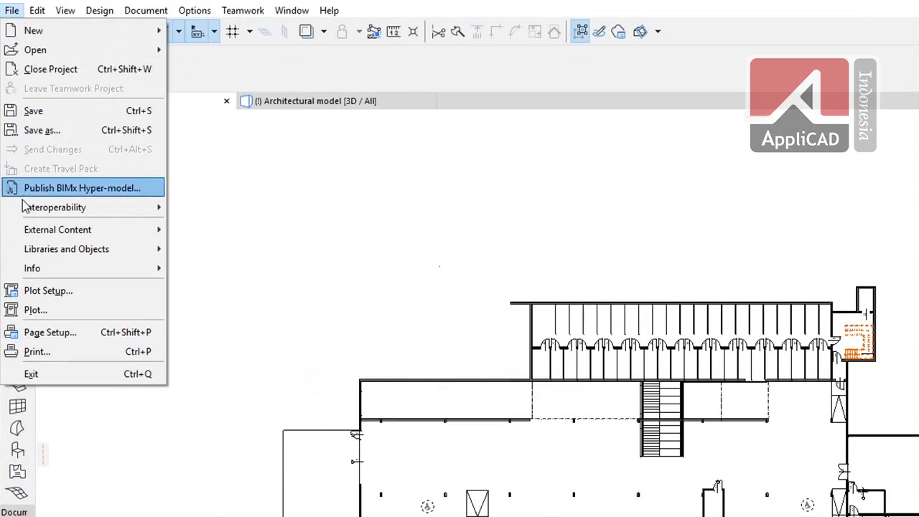
mouse_move(22, 230)
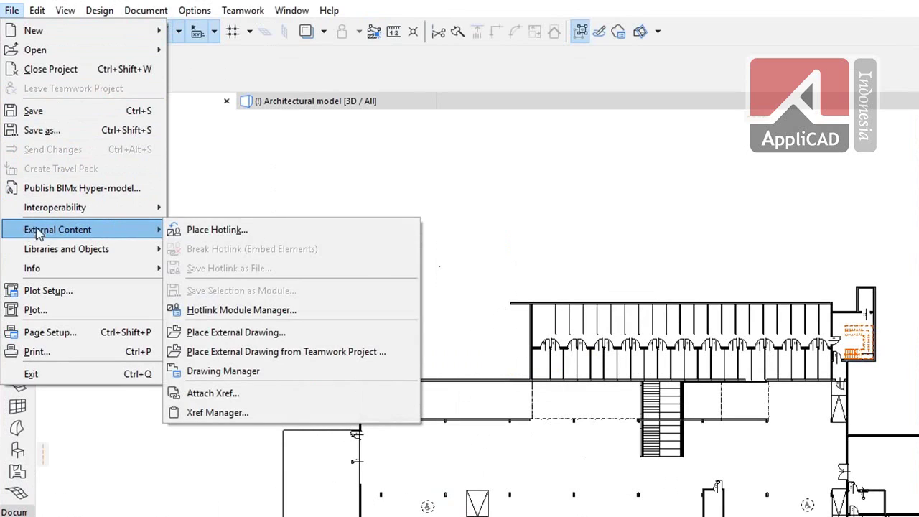
click(263, 231)
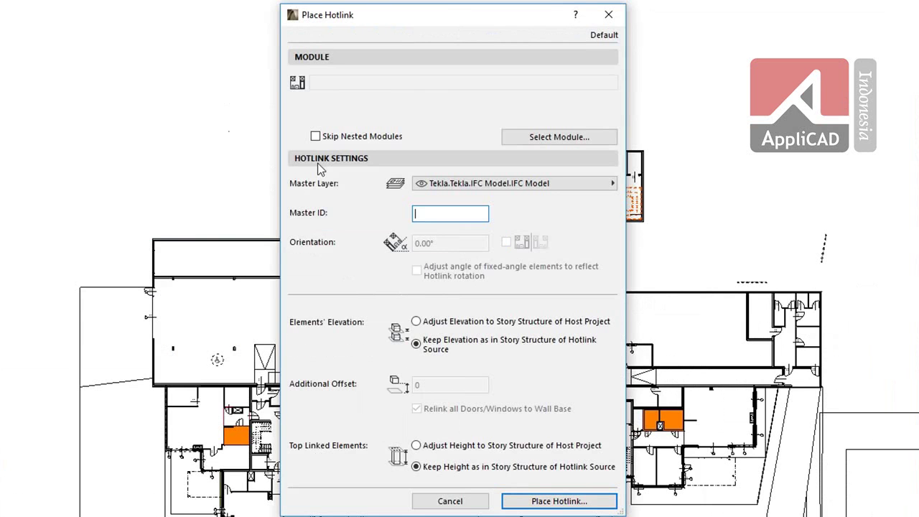
click(600, 141)
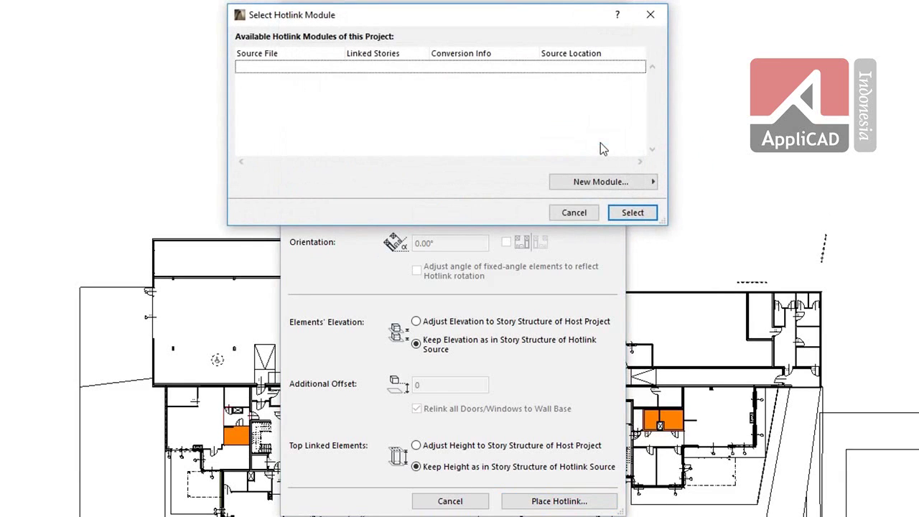
click(623, 182)
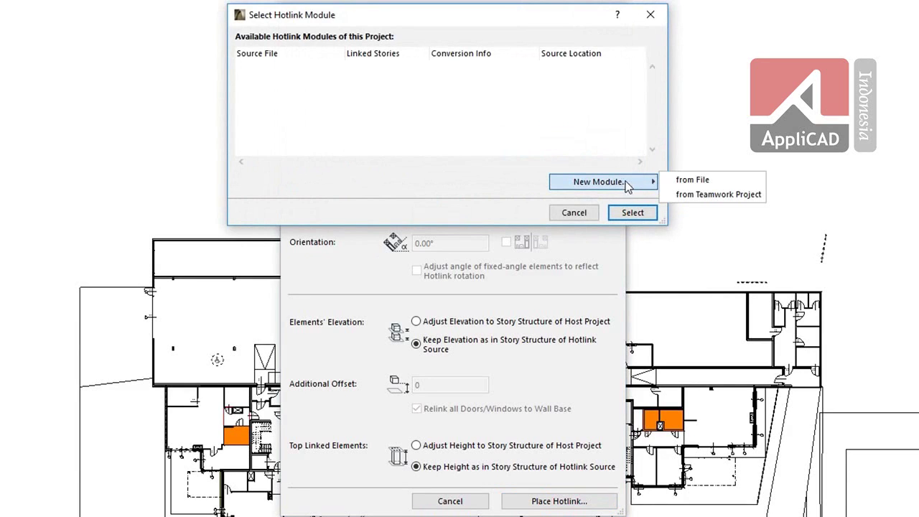
click(719, 181)
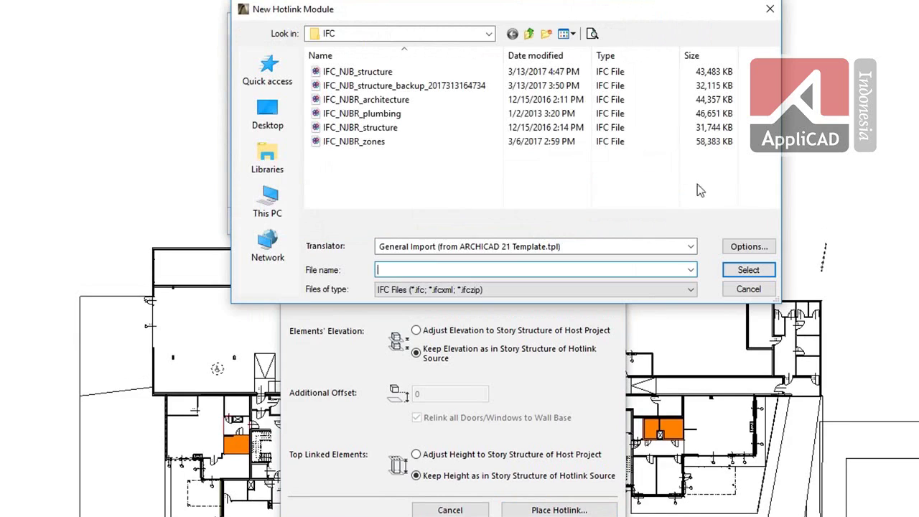
click(400, 72)
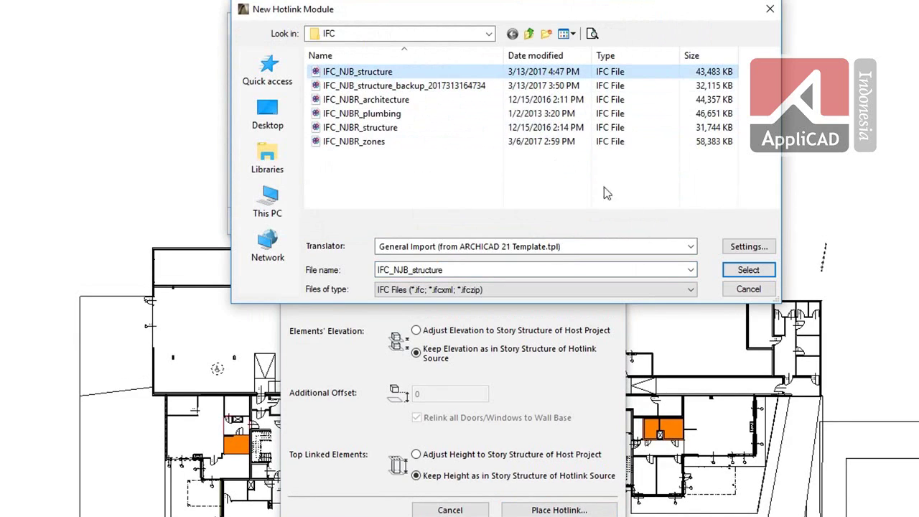
Examine the available file types and import translators, and the template and settings of the General Import translator.
click(690, 290)
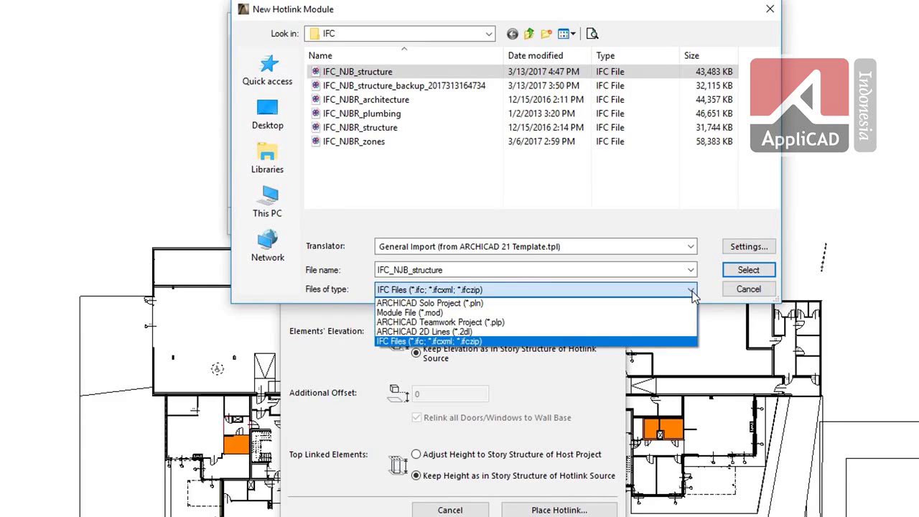
click(691, 291)
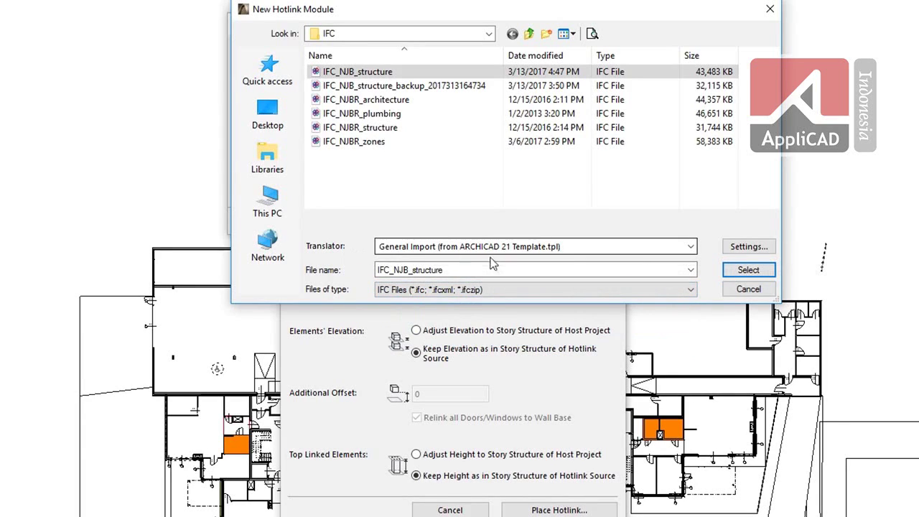
click(691, 248)
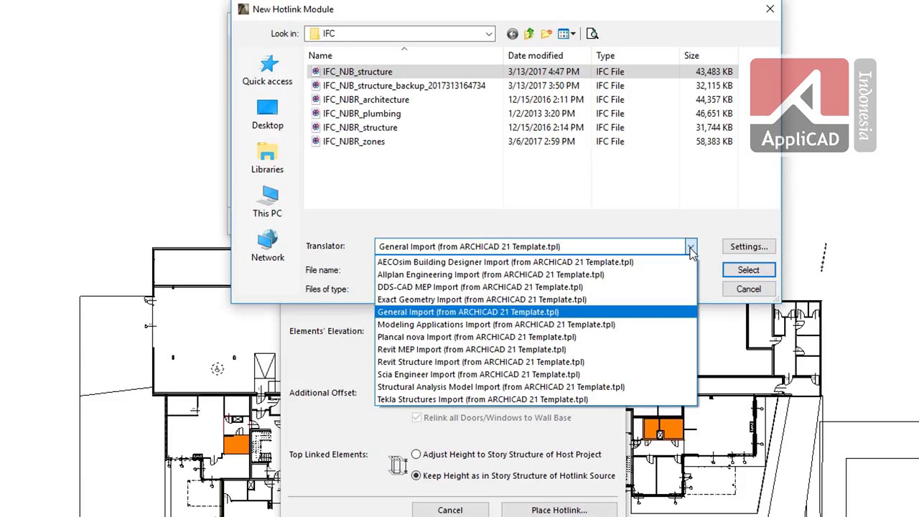
click(691, 247)
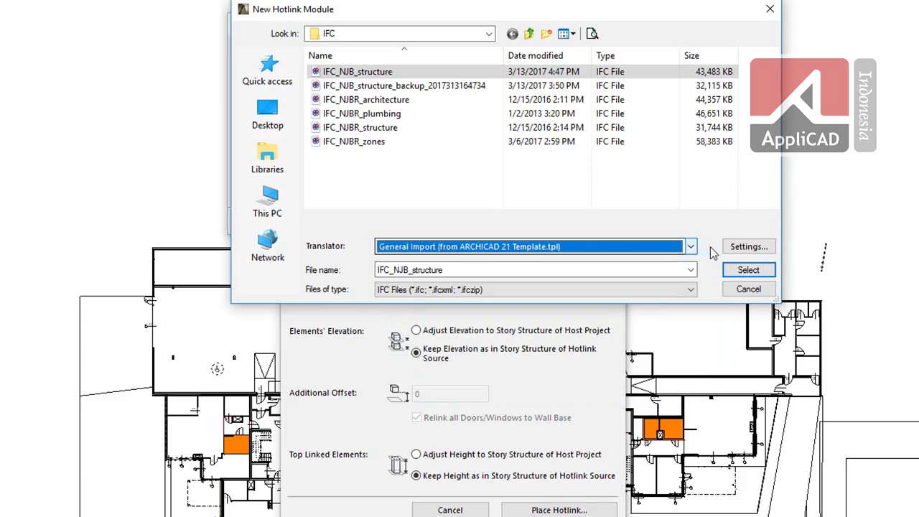
click(764, 248)
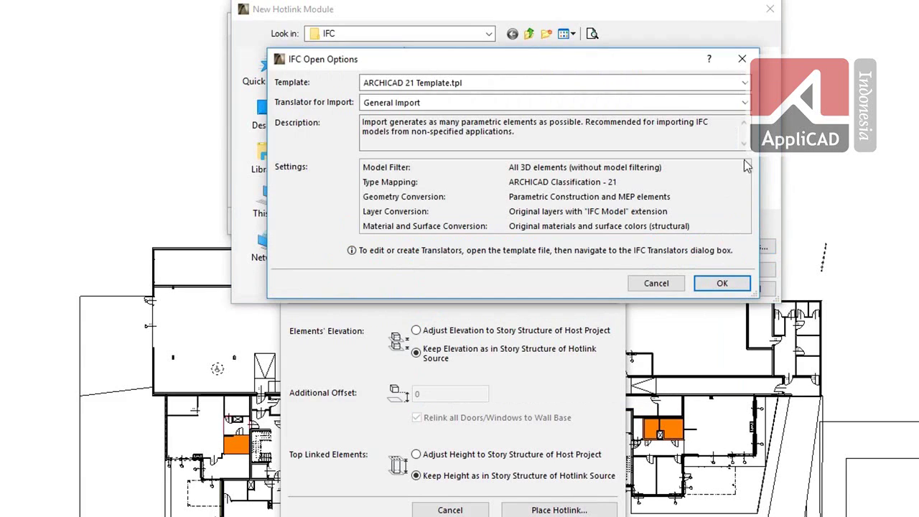
click(745, 83)
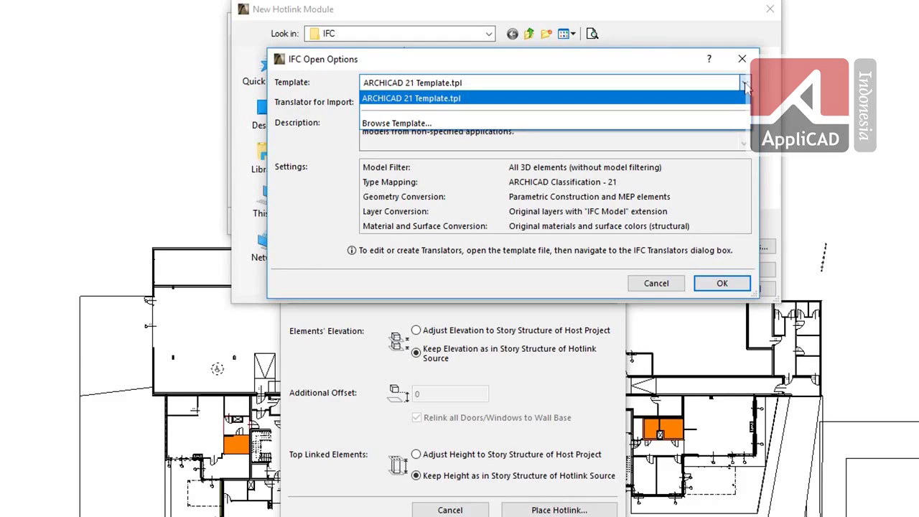
click(745, 83)
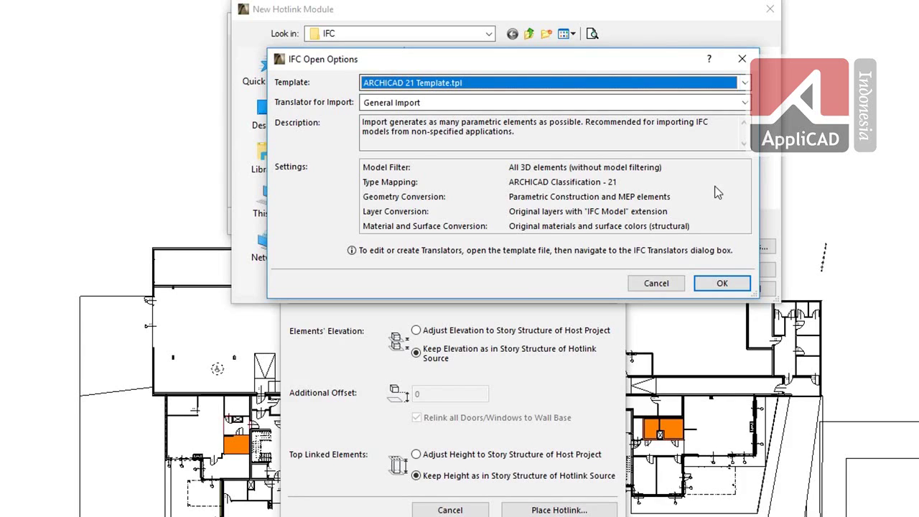
click(718, 284)
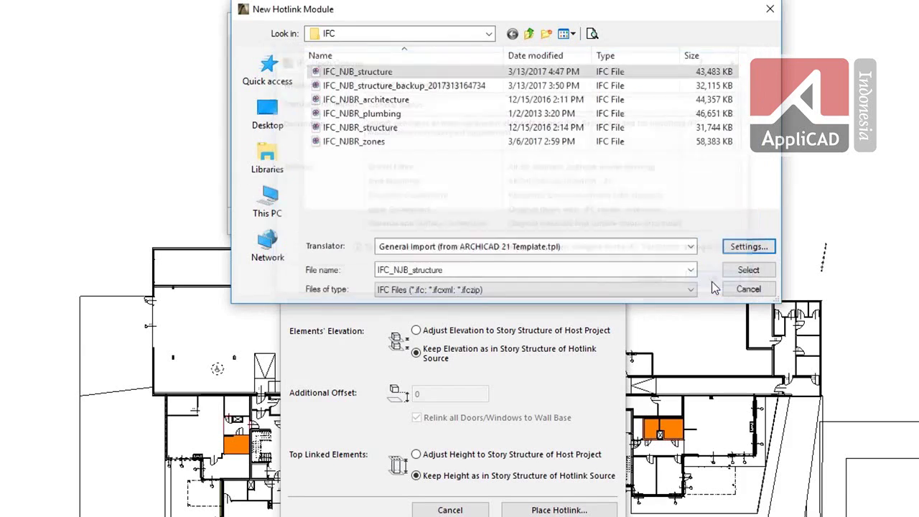
Add IFC_NJB_structure.ifc as the hotlink's module and keep Tekla.Tekla.IFC Model.IFC Model as its master layer.
click(761, 274)
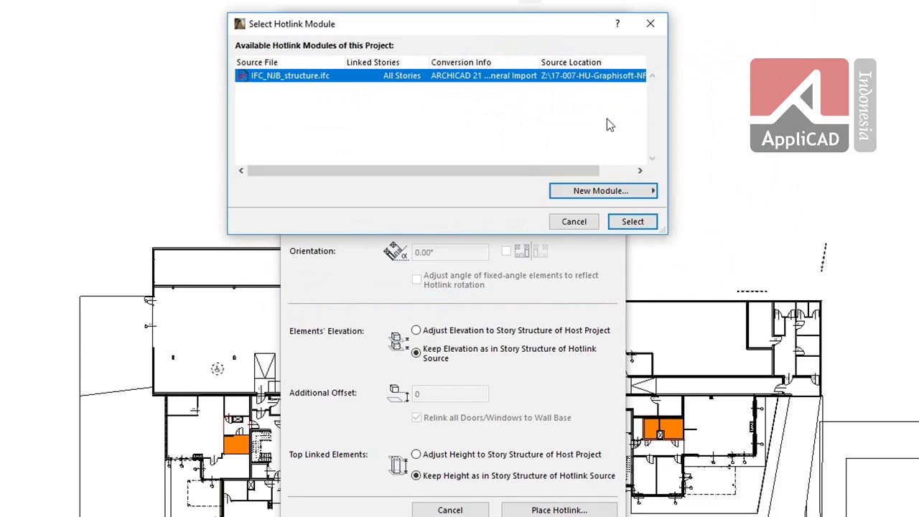
click(632, 222)
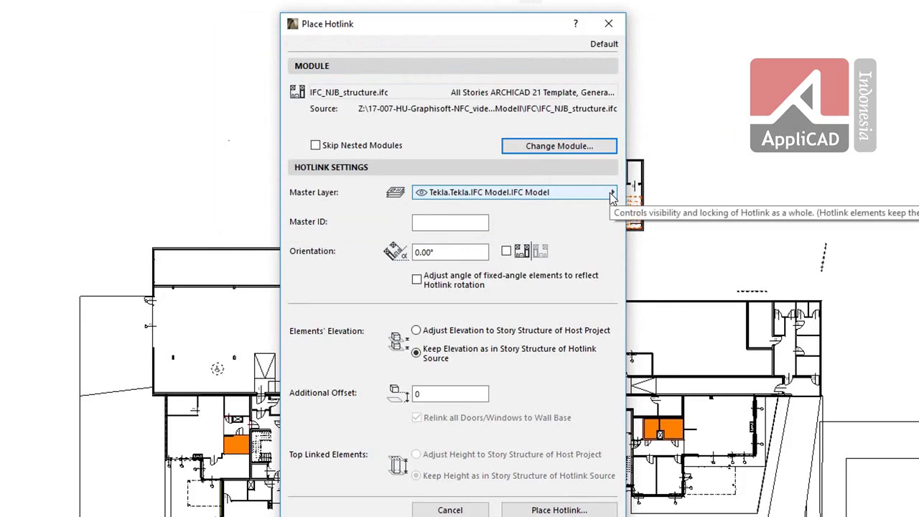
click(611, 192)
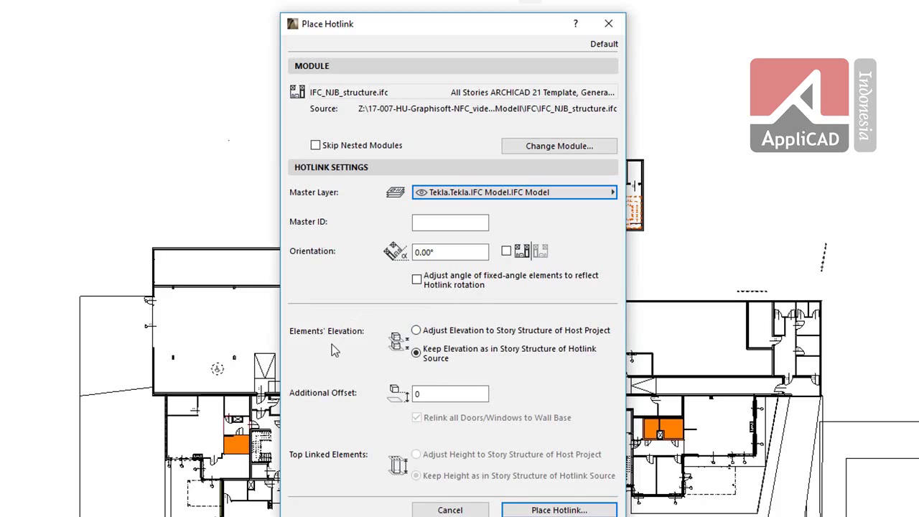
Try adjusting the hotlink's element elevations and top-linked heights to the story structure of the host project.
click(416, 332)
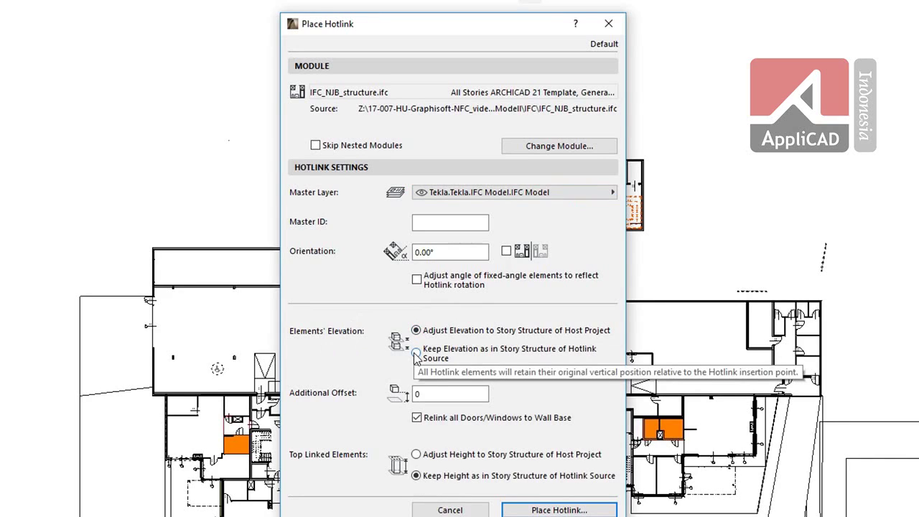
click(417, 353)
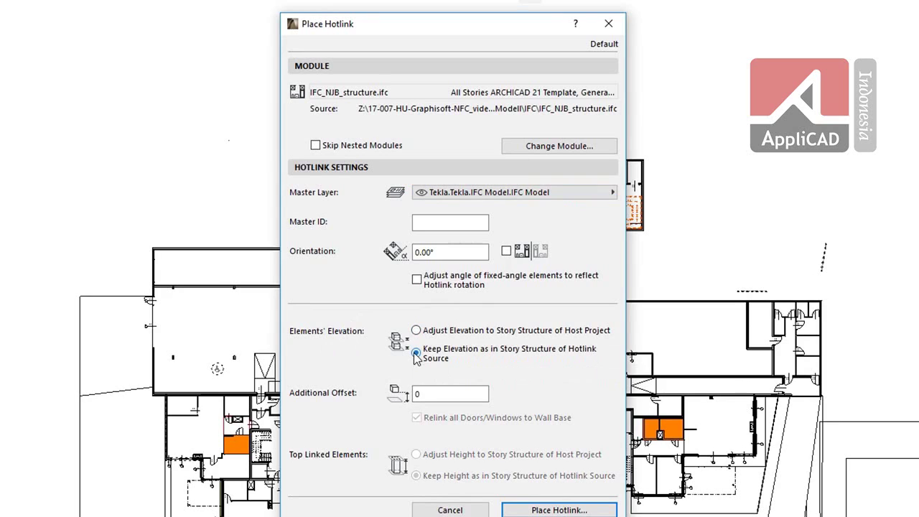
click(416, 331)
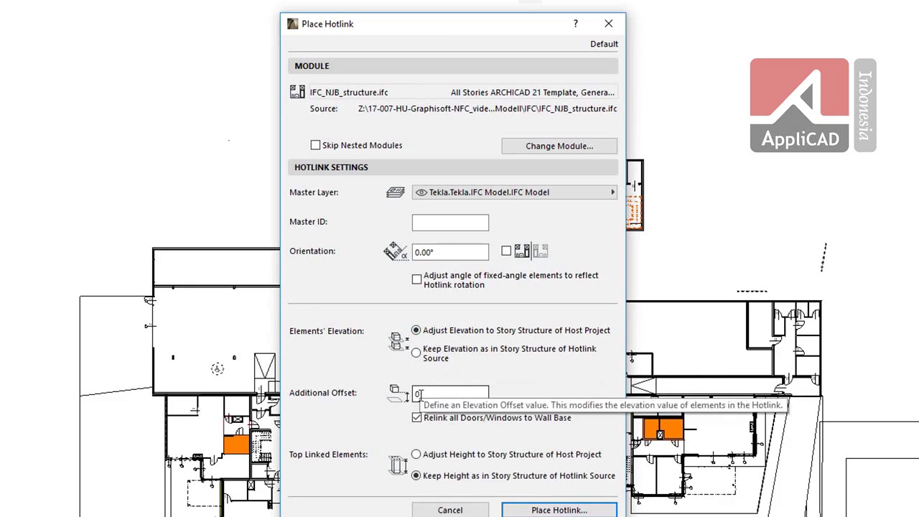
click(416, 455)
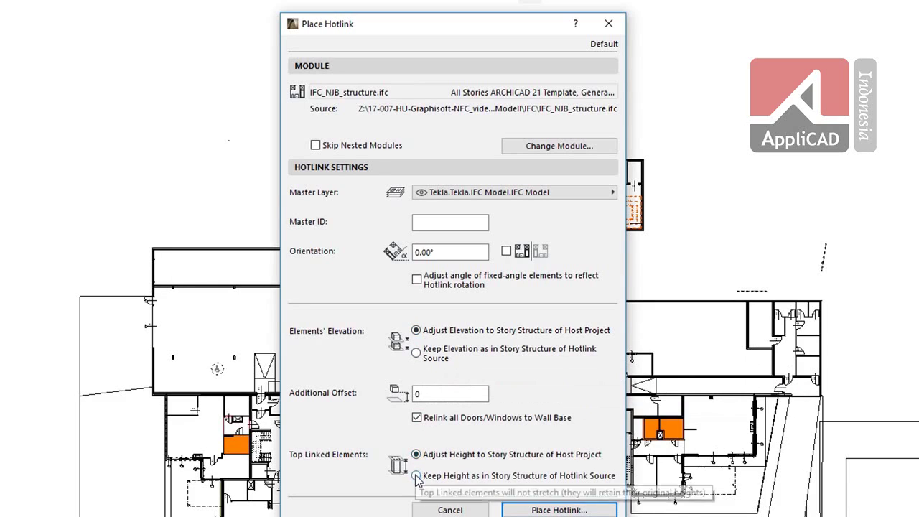
click(417, 476)
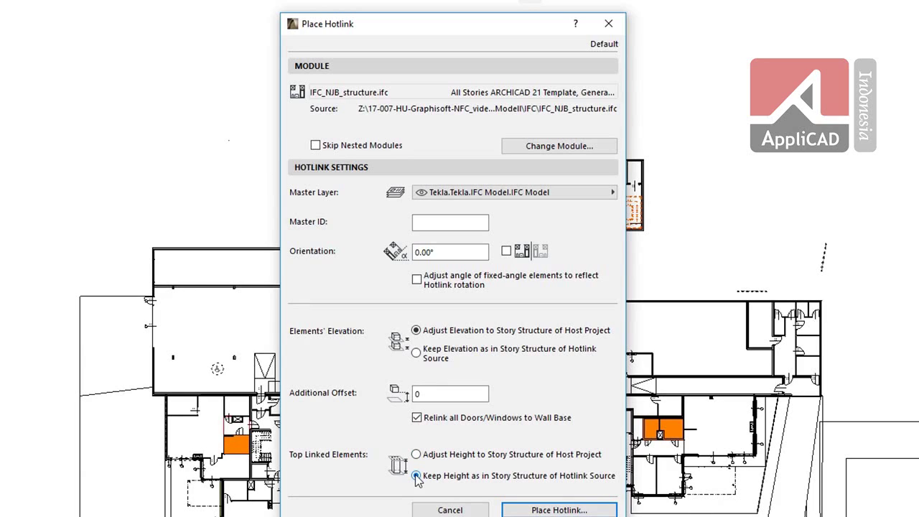
Keep element elevations as in the hotlink source and start the placement, saving generated library parts to the Embedded Library.
click(416, 354)
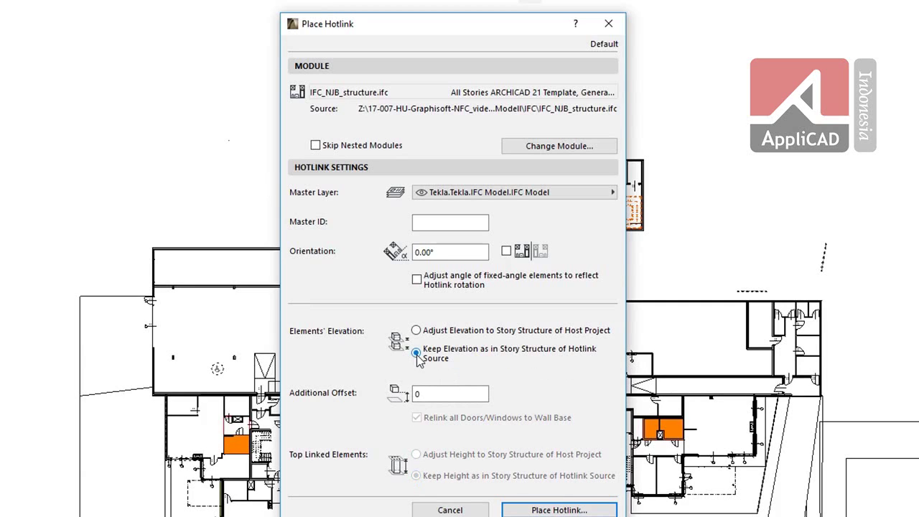
click(601, 510)
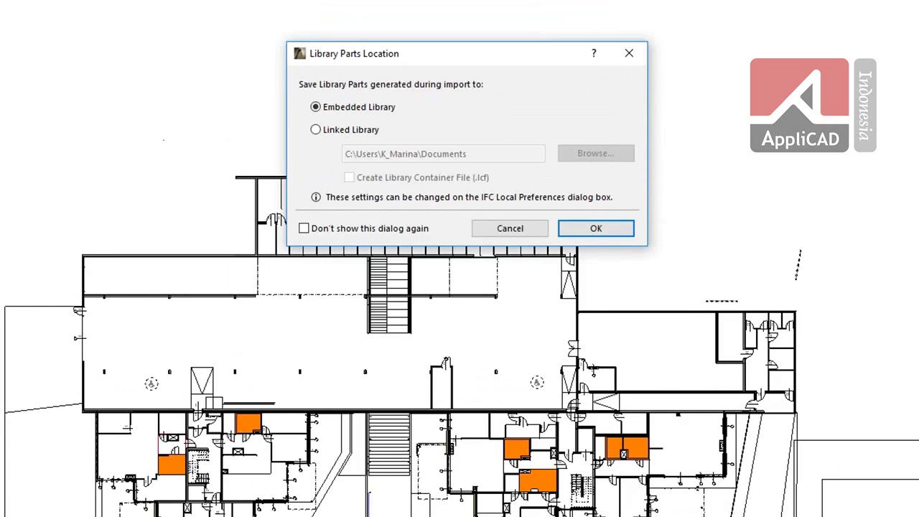
click(572, 228)
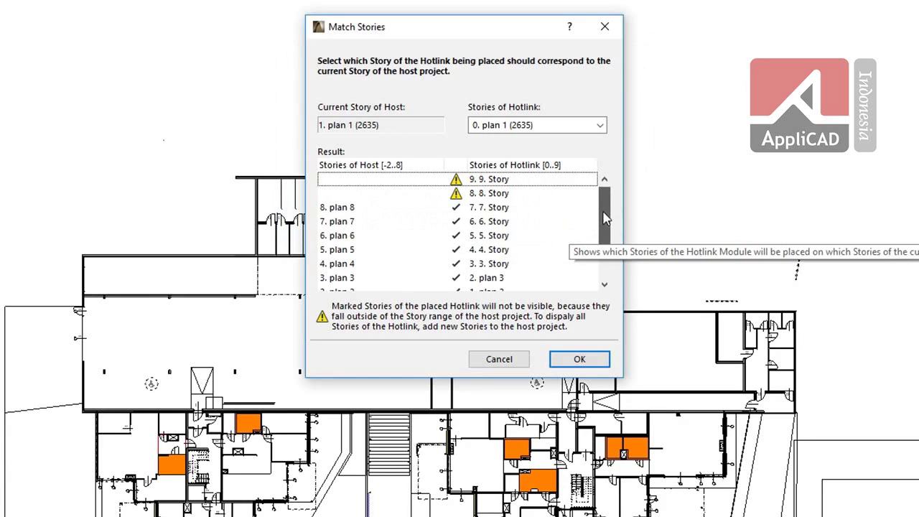
Review the story matches and accept the hotlink's story 0. plan 1 as corresponding to the host's story 1. plan 1.
drag(603, 208, 608, 250)
click(497, 239)
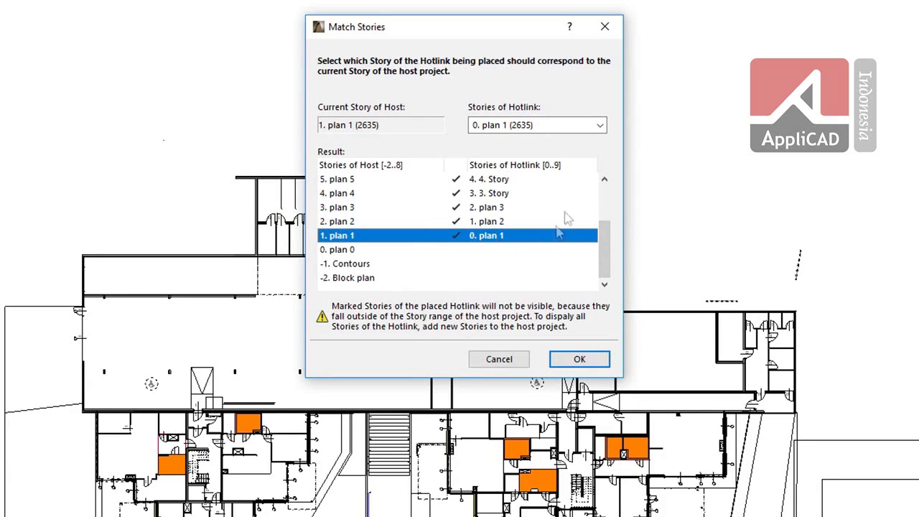
click(602, 126)
click(601, 125)
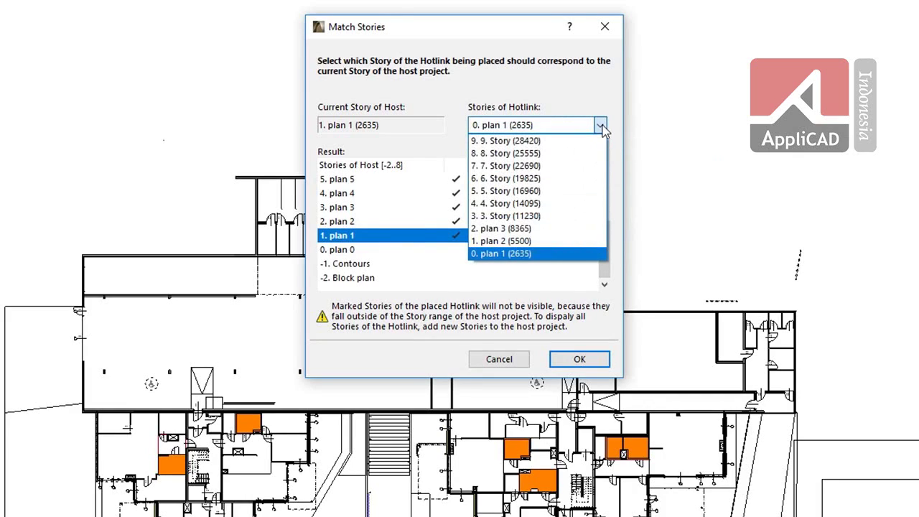
click(603, 127)
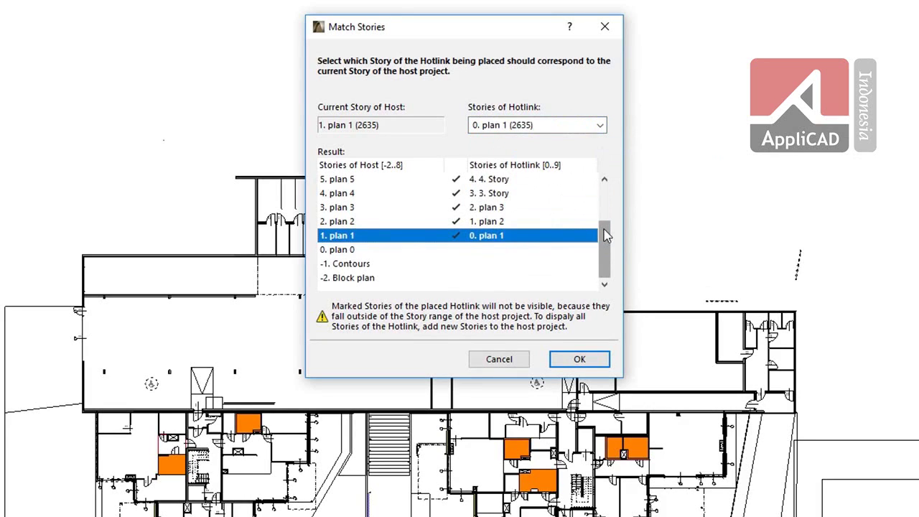
drag(605, 235, 605, 195)
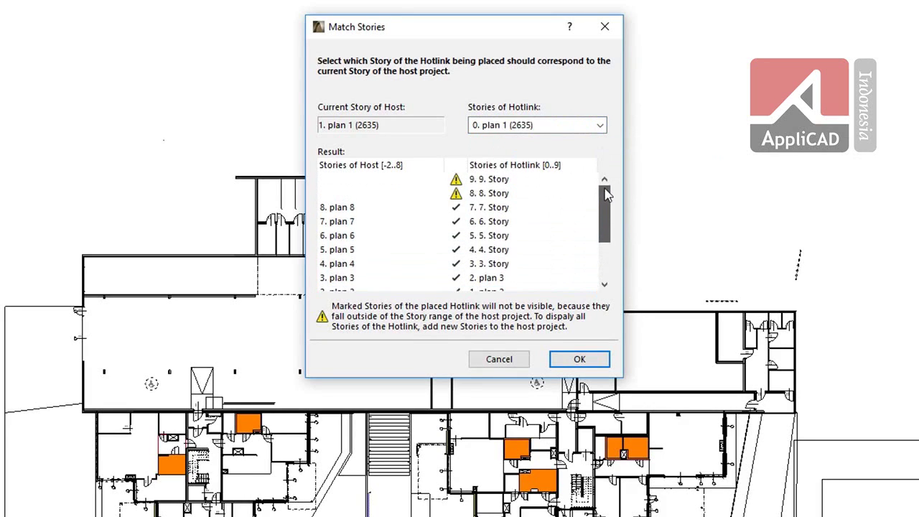
click(552, 192)
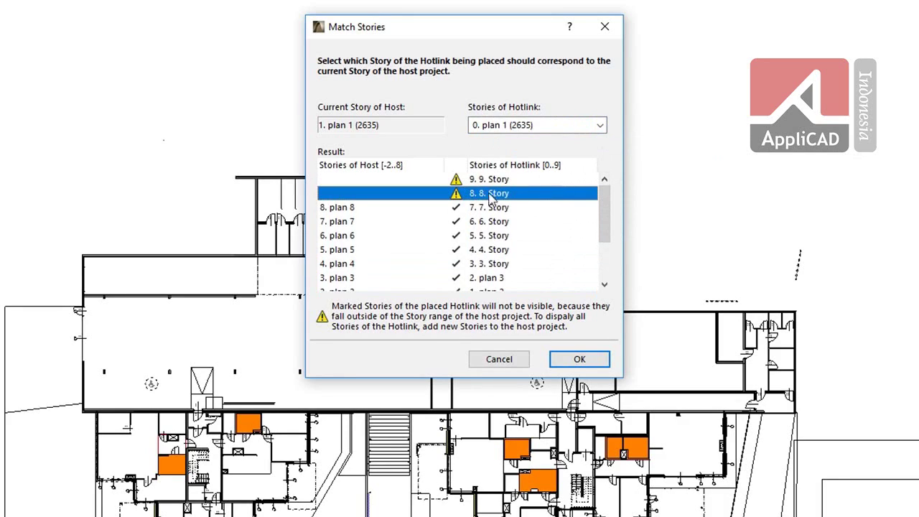
click(463, 181)
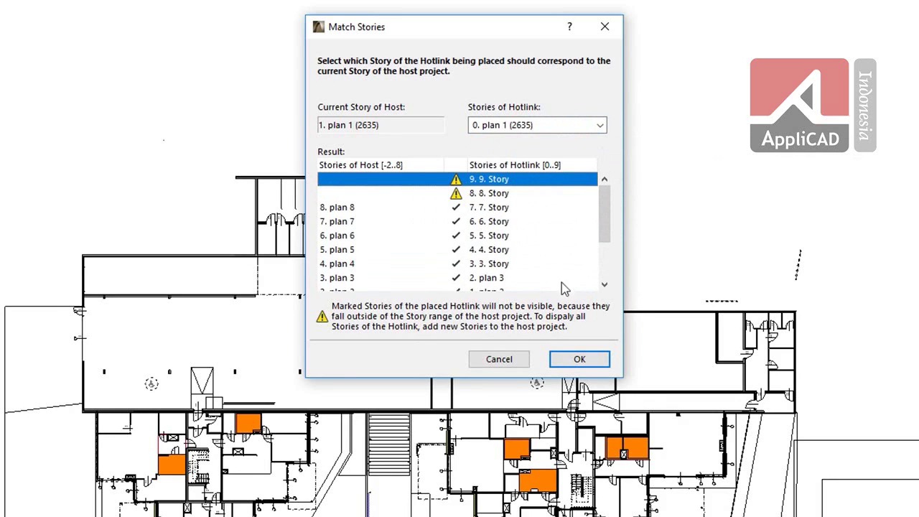
click(600, 359)
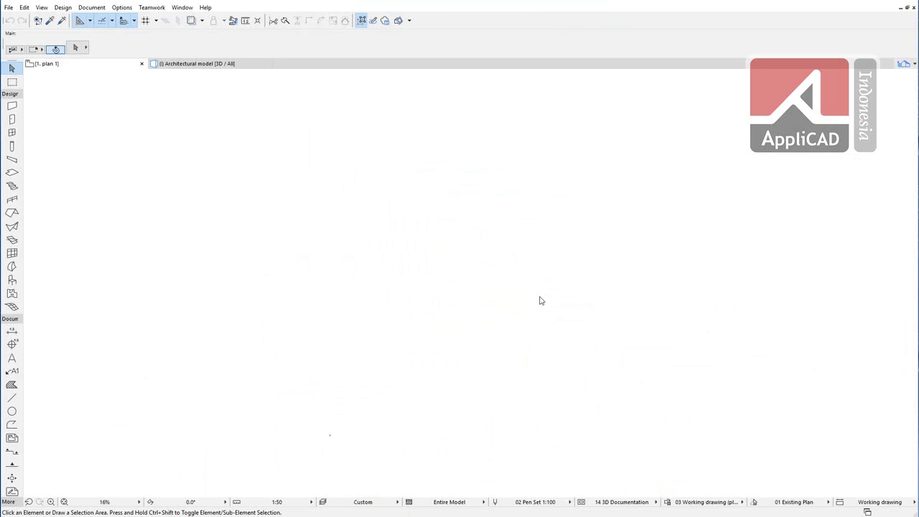
Enclose the whole building on the 1. plan 1 floor plan with a rectangular marquee and show the marquee area in 3D.
click(13, 82)
click(148, 137)
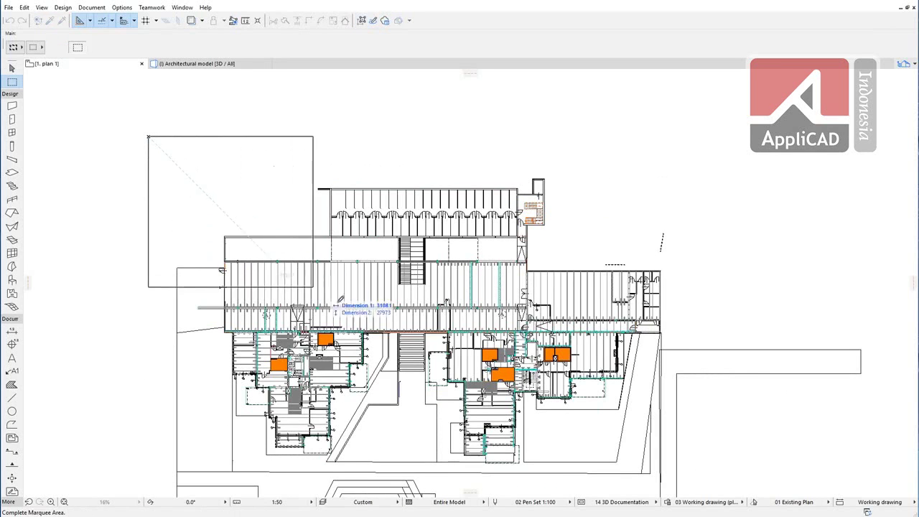
click(742, 475)
right_click(721, 465)
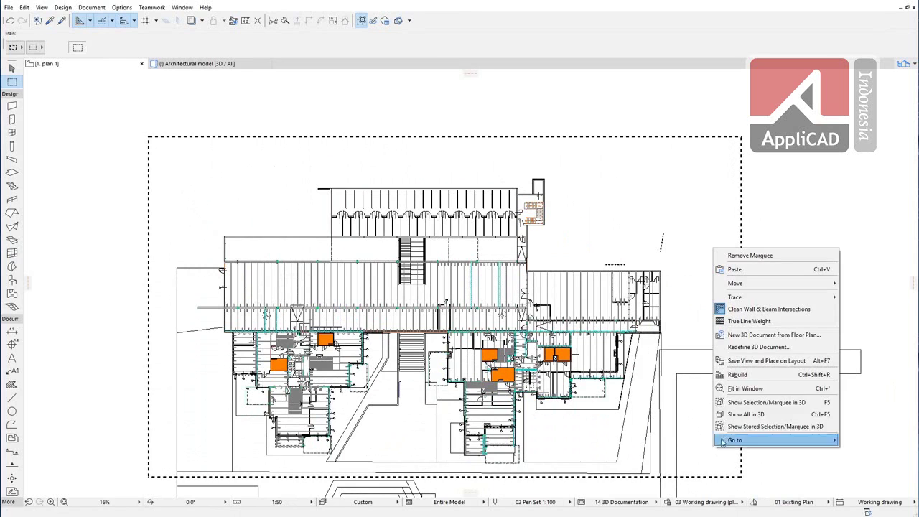
click(730, 404)
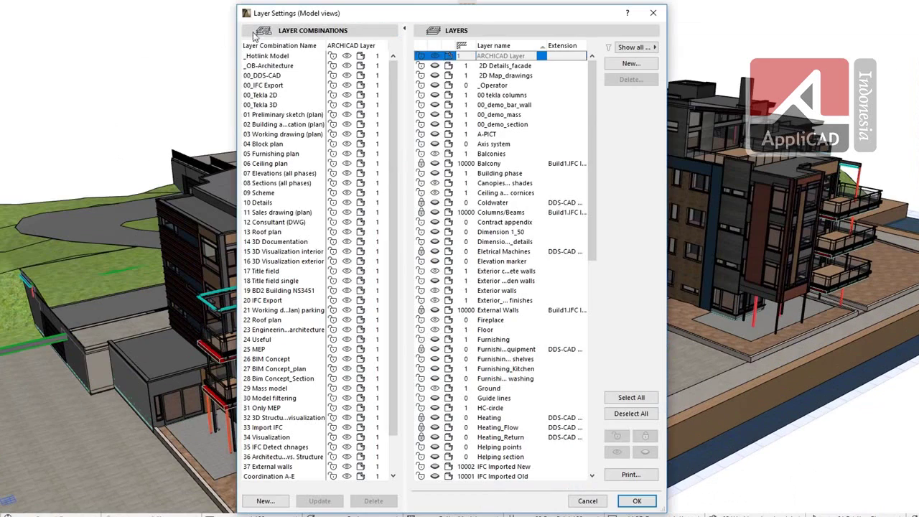
Apply the _Hotlink Model layer combination to the 3D view.
click(266, 56)
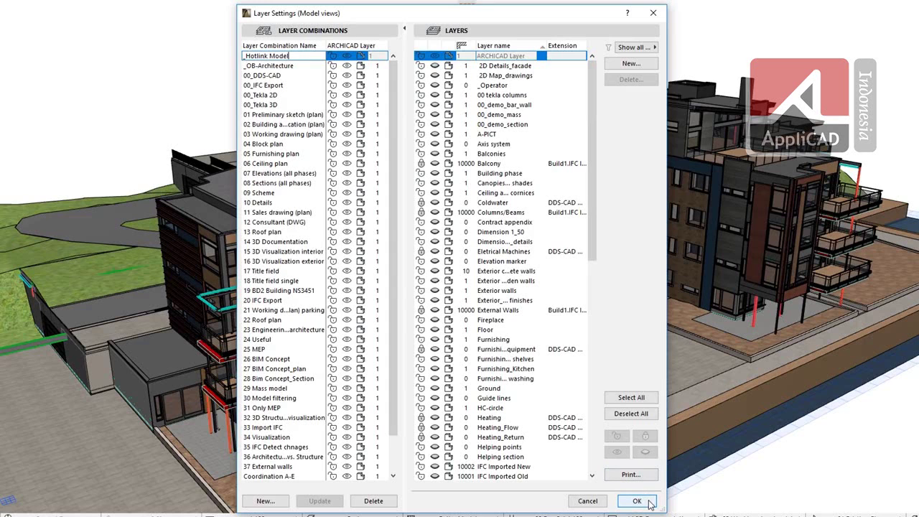
click(636, 501)
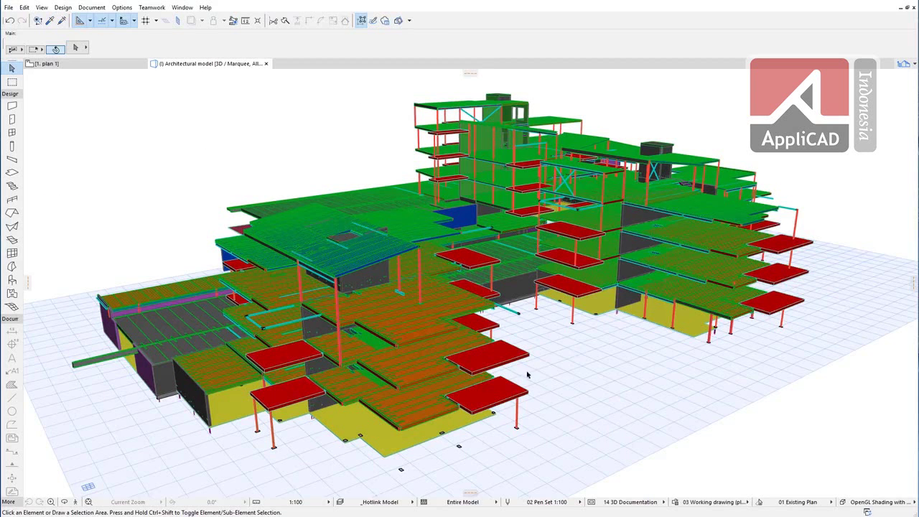
Select a red balcony slab of the hotlinked structure and update the IFC_NJB_structure.ifc hotlink source, saving generated library parts to the Embedded Library.
click(505, 357)
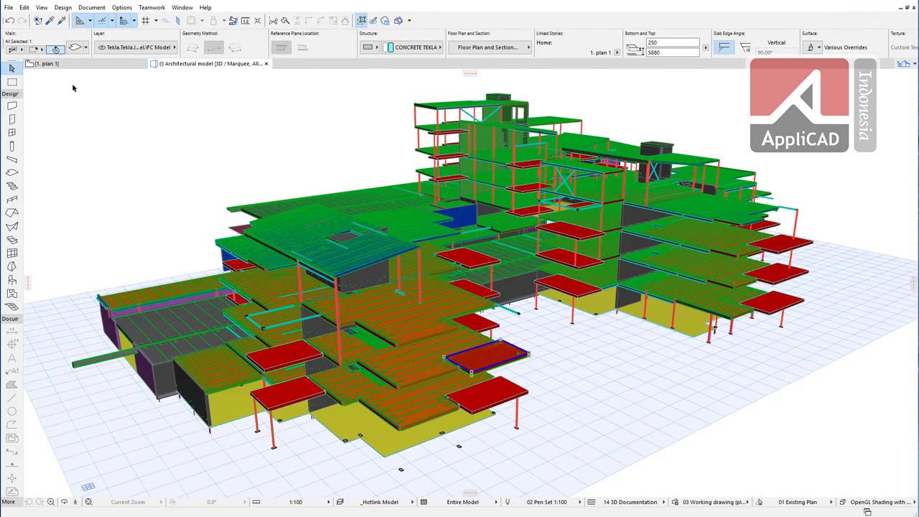
click(11, 10)
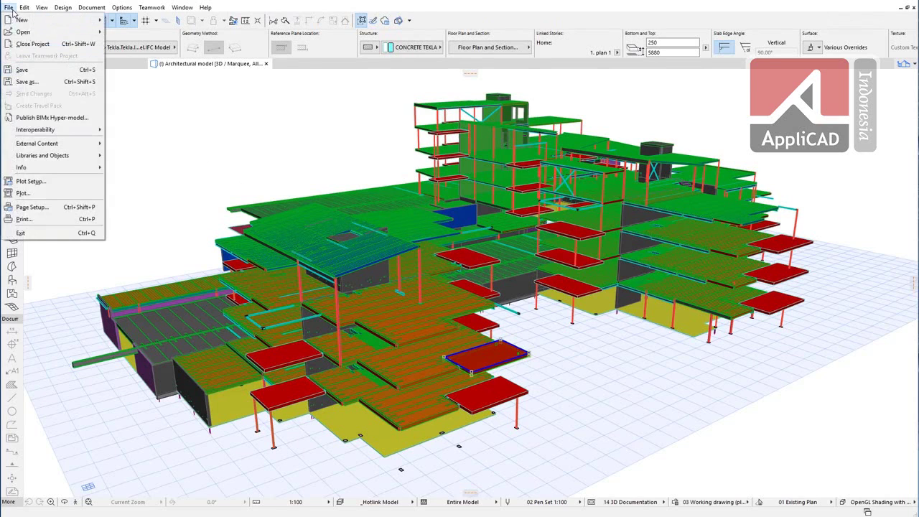
mouse_move(108, 245)
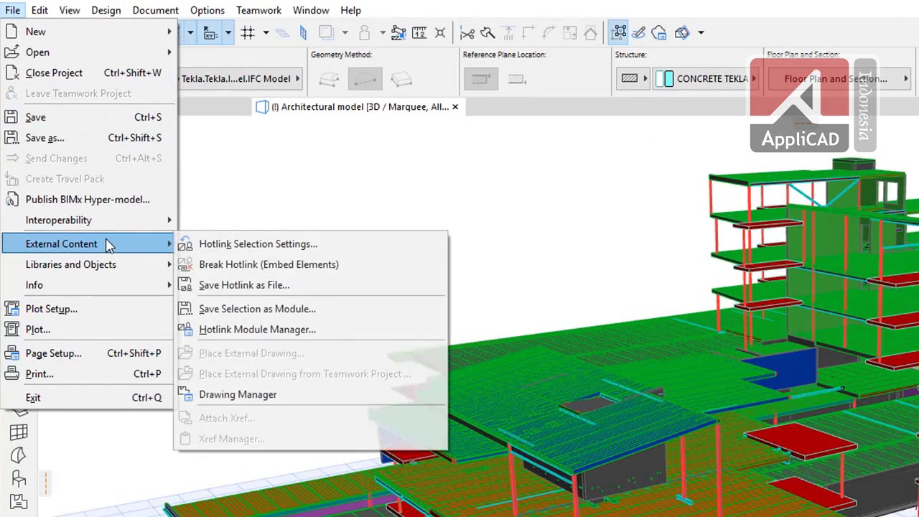
click(367, 331)
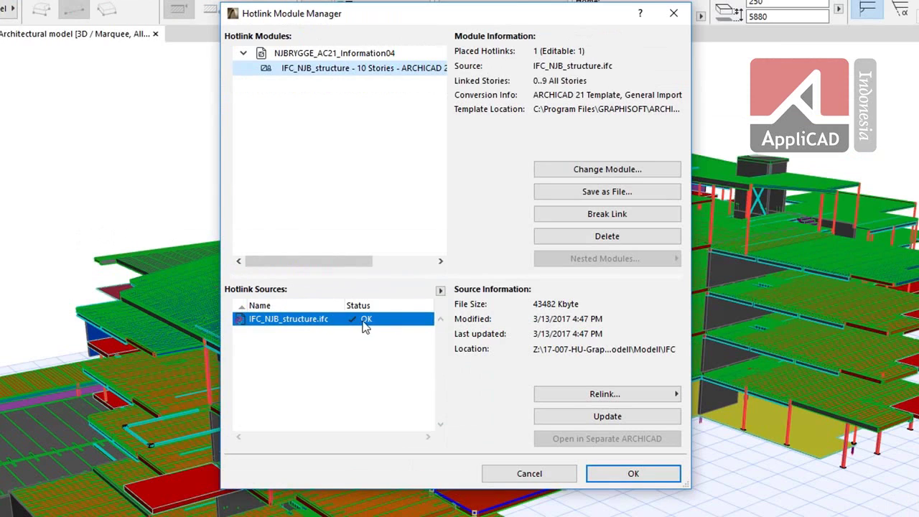
click(562, 417)
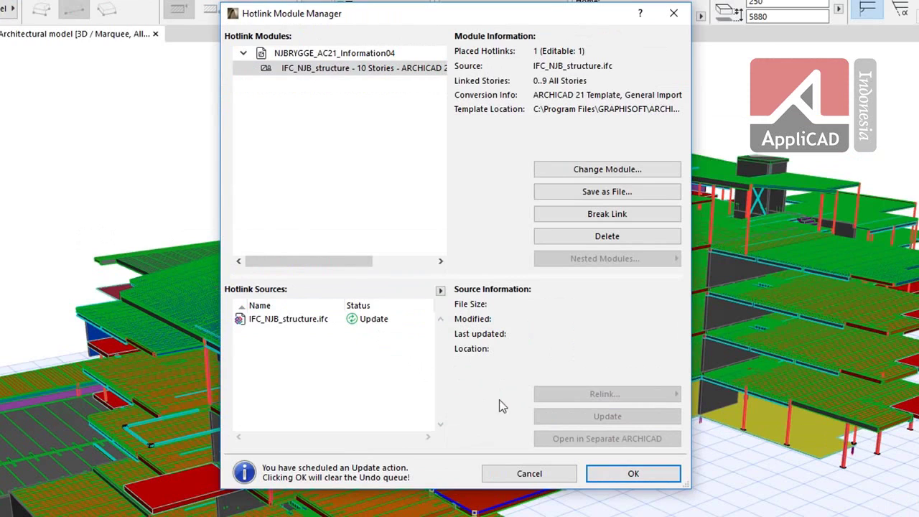
click(601, 475)
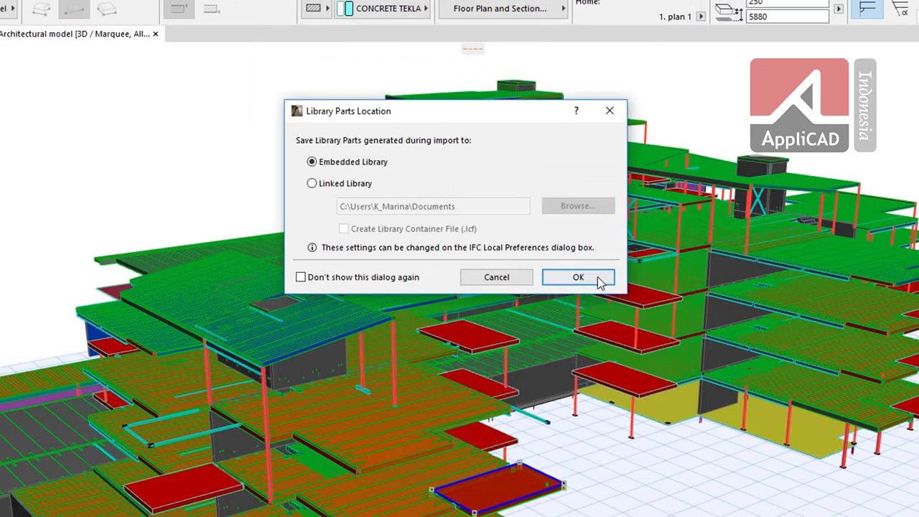
click(672, 380)
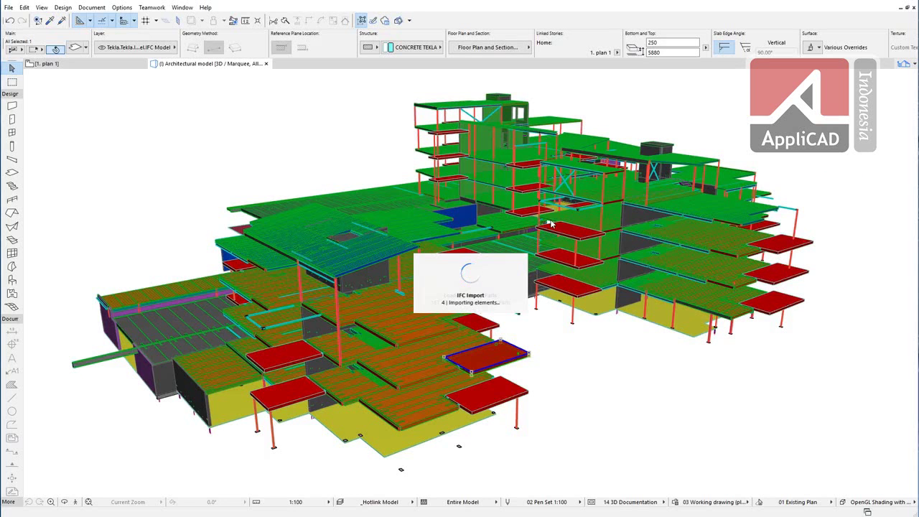